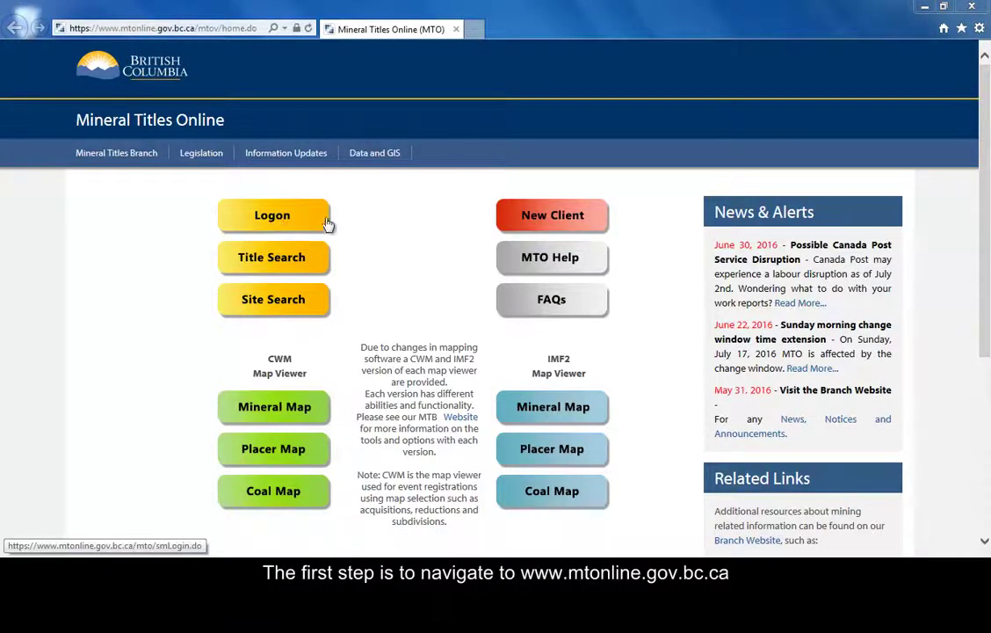
Go from the MTO home page to the logon page
click(277, 218)
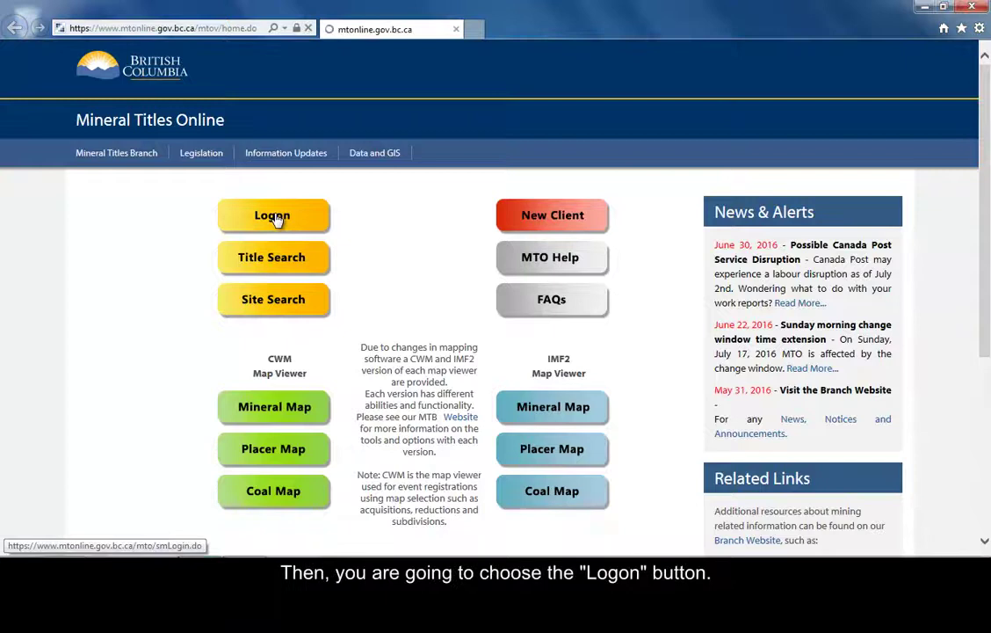
Log on with the BCeID user ID and password, then continue past the logon history
click(277, 218)
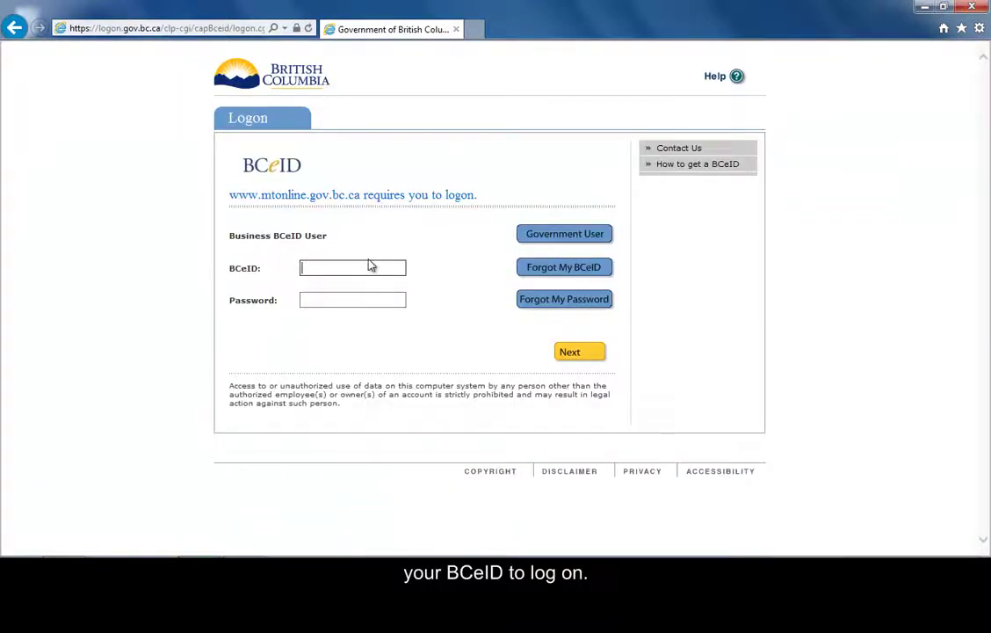
text(mtonline)
click(341, 299)
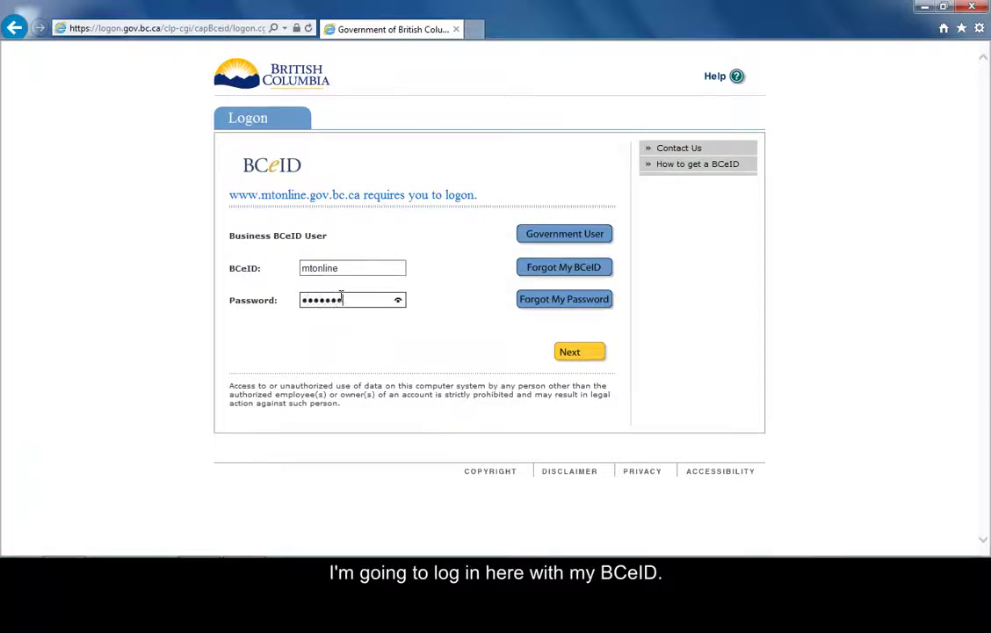
click(569, 353)
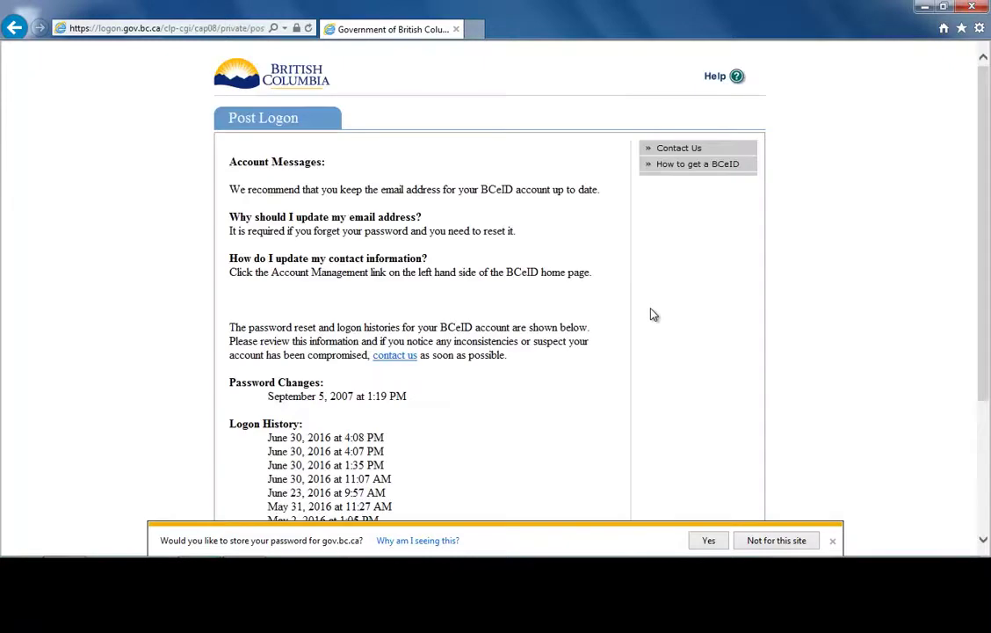
scroll(650, 318, down, 3)
click(579, 408)
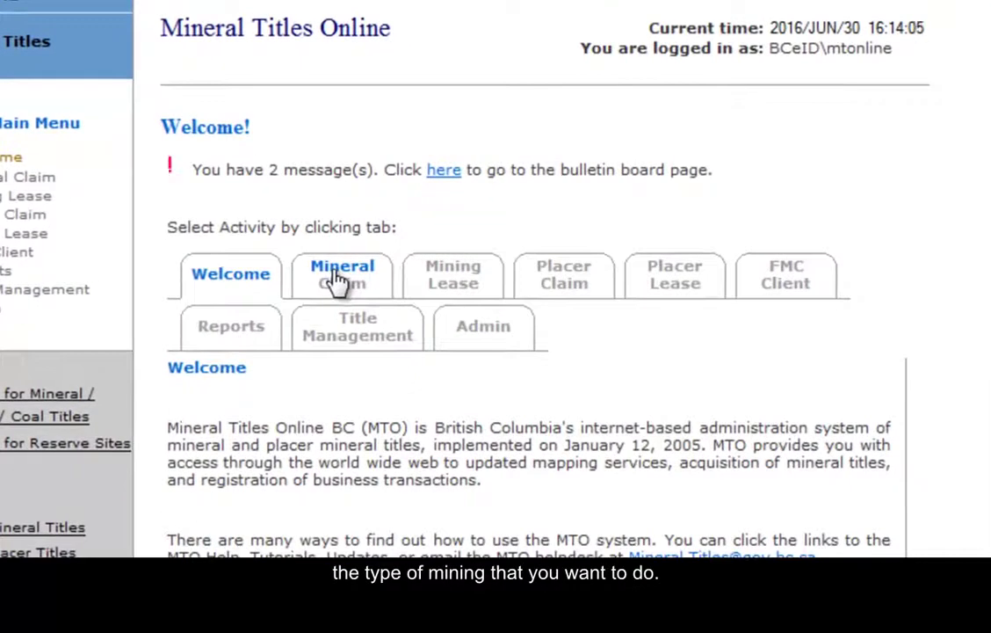
Open Mineral Claim Registration (acquisition) from the Mineral Claim activities
click(341, 278)
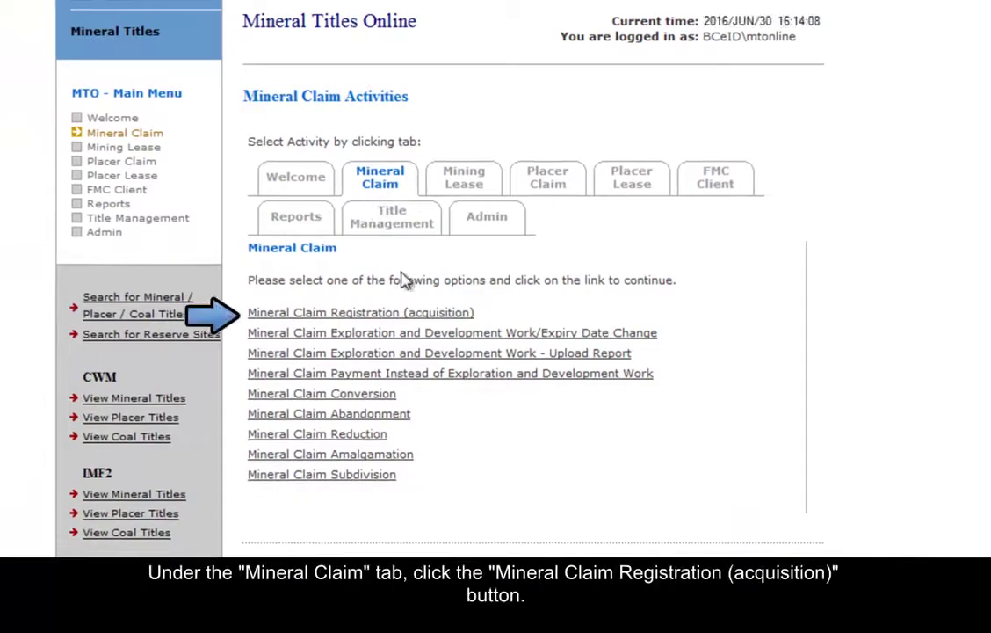
click(350, 317)
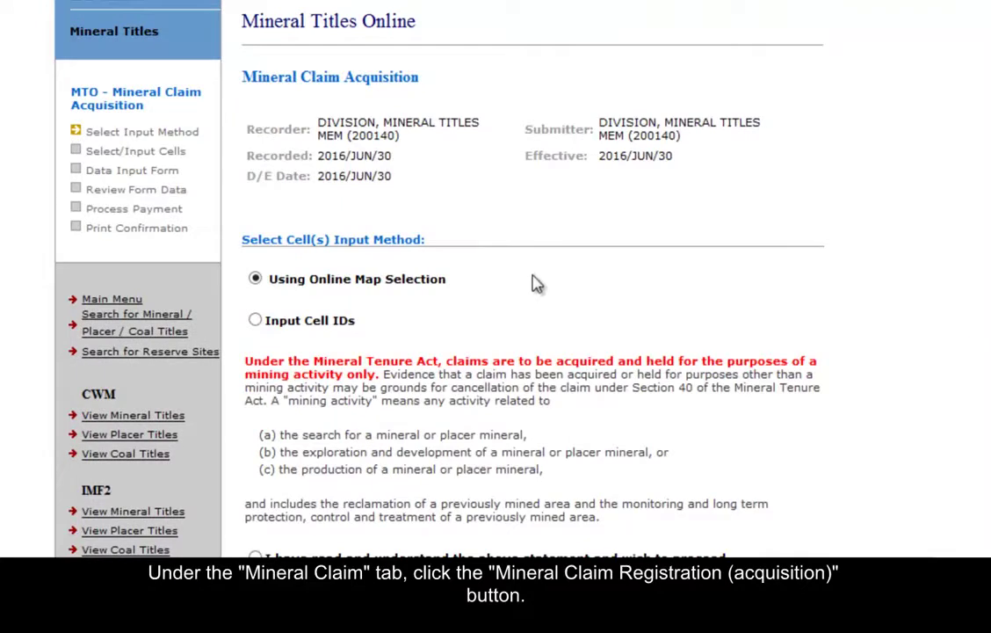
Accept the mining-activity statement and proceed to the map viewer for cell selection
scroll(532, 286, down, 3)
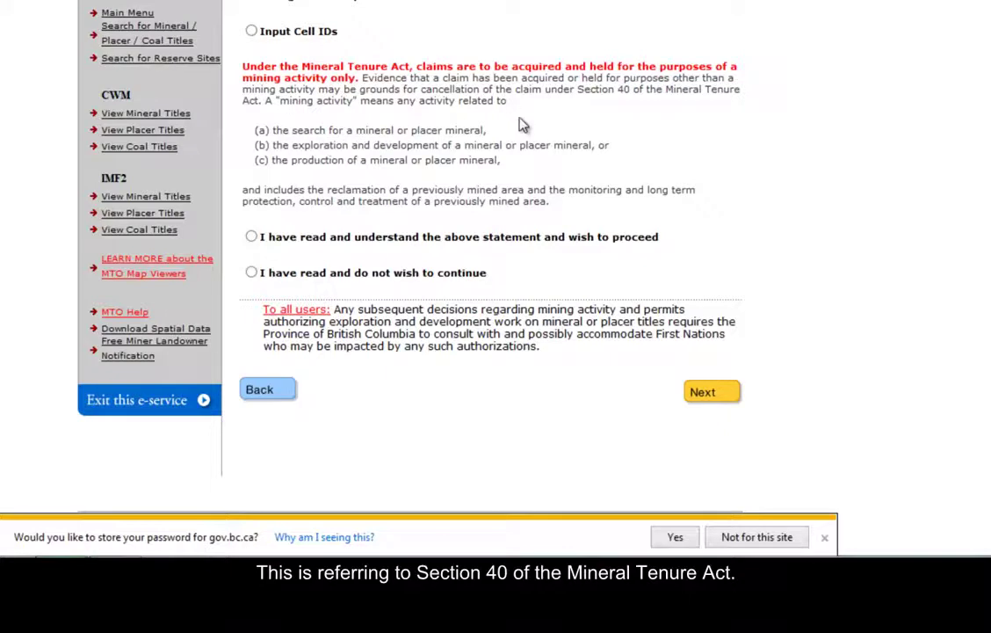
click(252, 239)
click(743, 419)
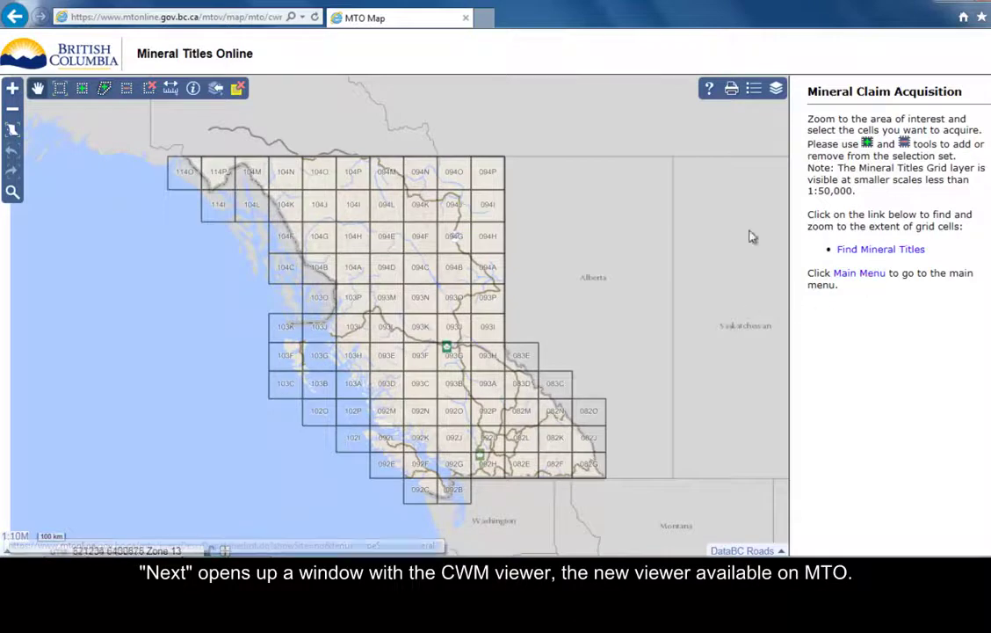
Zoom the map in to the 093 map sheets around Prince George
scroll(445, 339, up, 1)
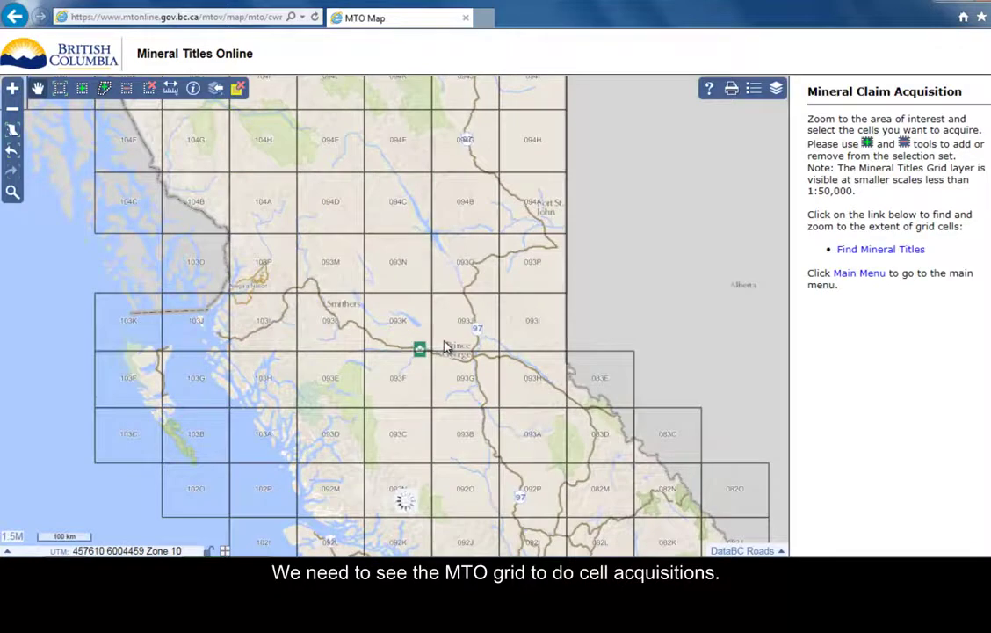
scroll(446, 345, up, 1)
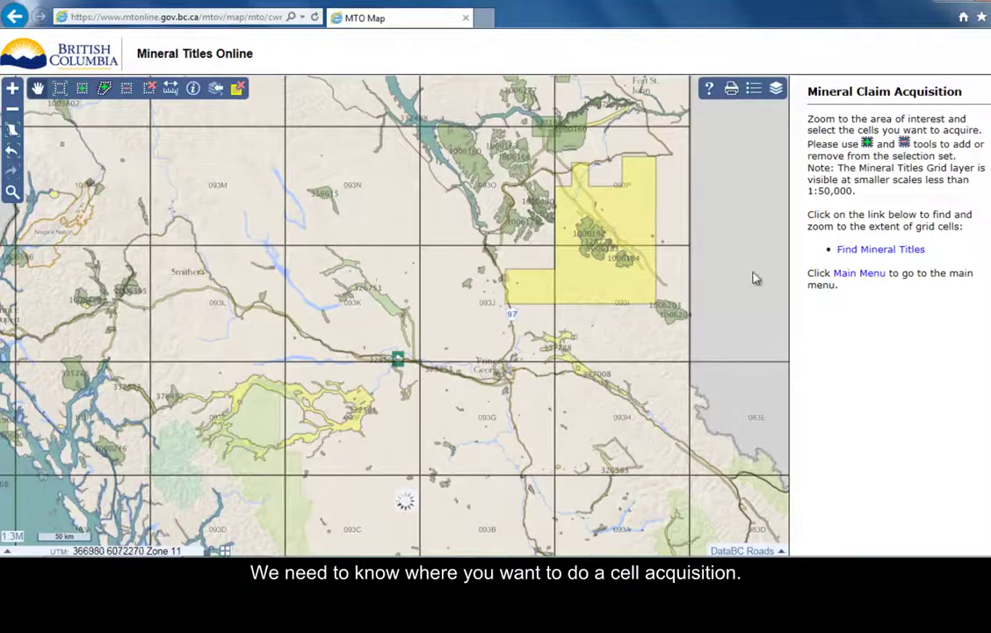
Locate title 511280 with Find Mineral Titles and zoom to it near the Quesnel River
click(864, 249)
click(846, 327)
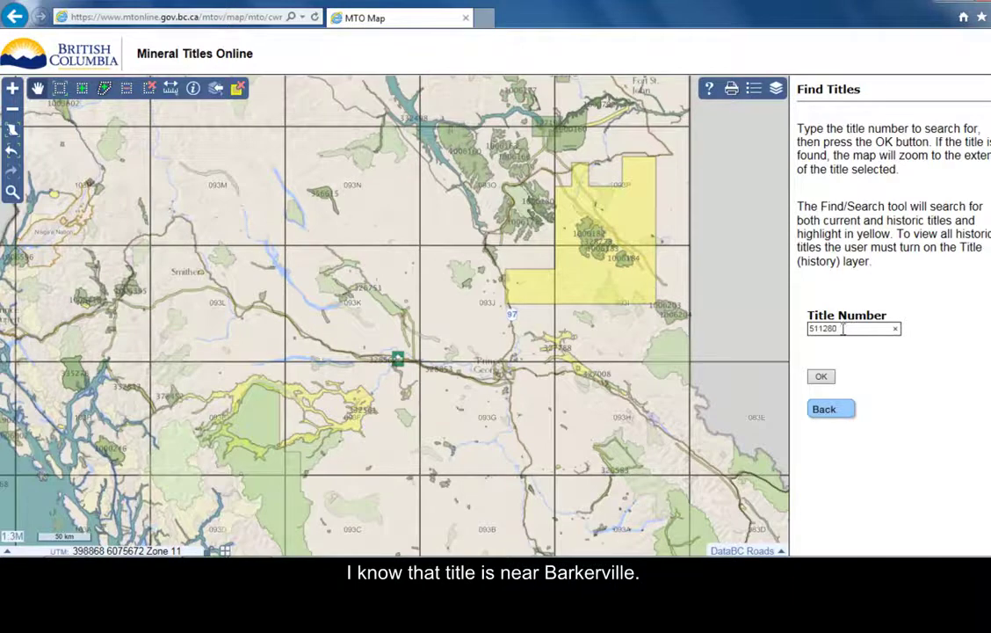
click(821, 376)
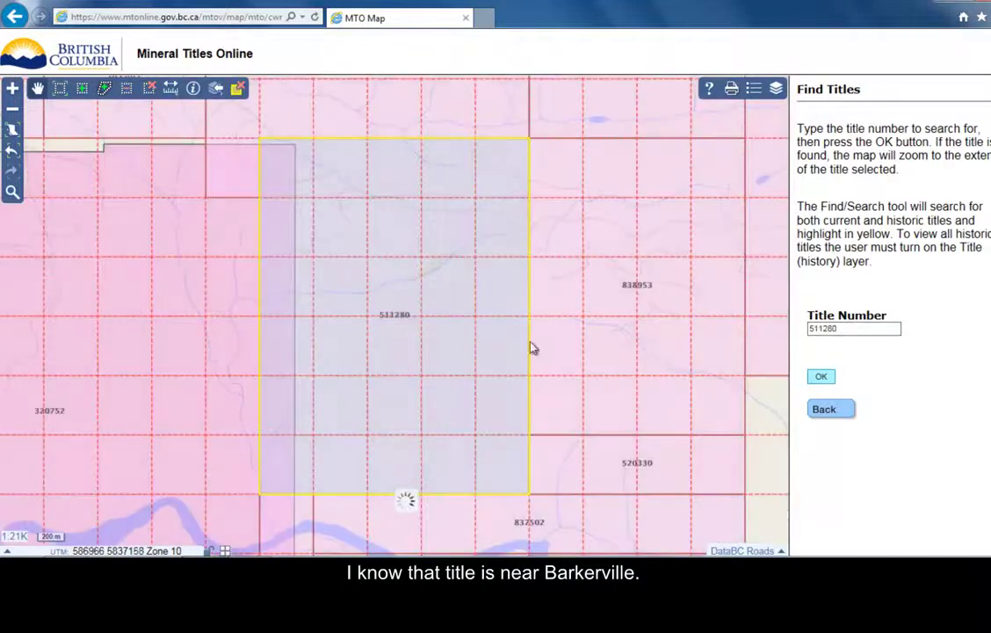
scroll(440, 345, down, 4)
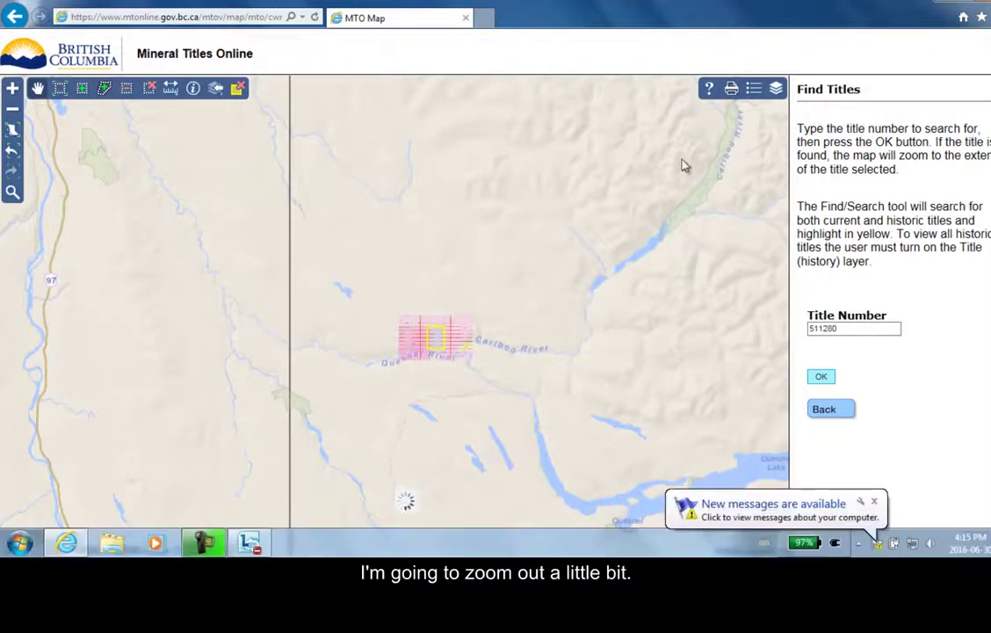
scroll(482, 332, up, 2)
scroll(463, 292, up, 1)
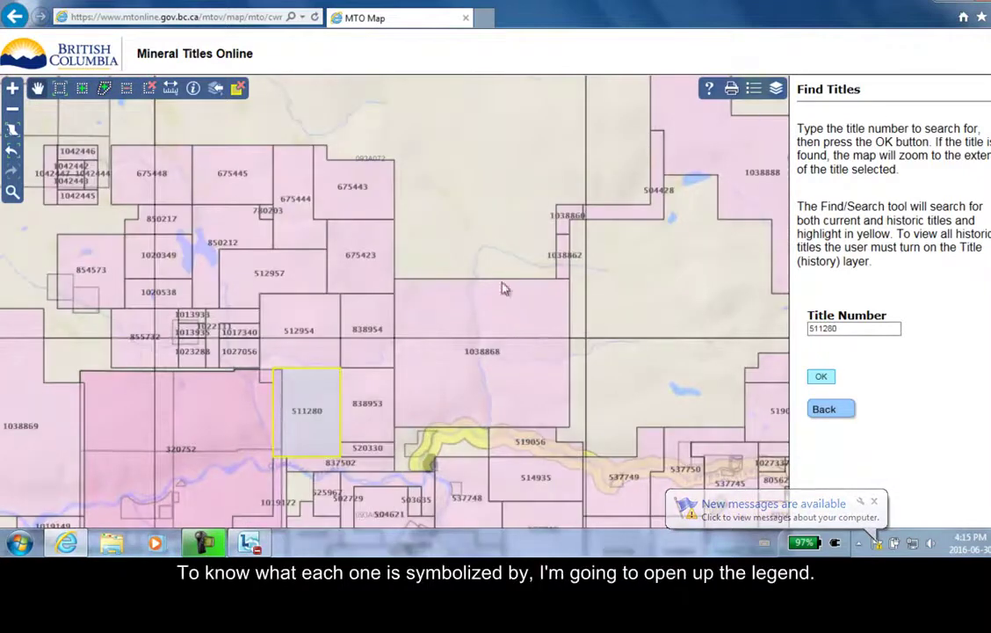
Float the legend and frame the open MTO Grid cells north of claim 1038868
click(754, 89)
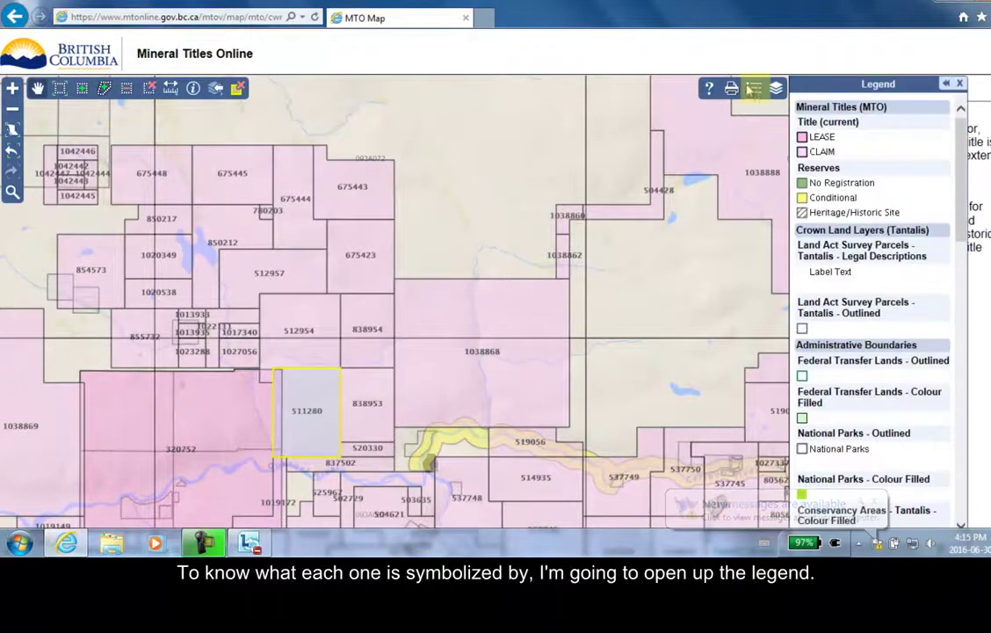
click(946, 83)
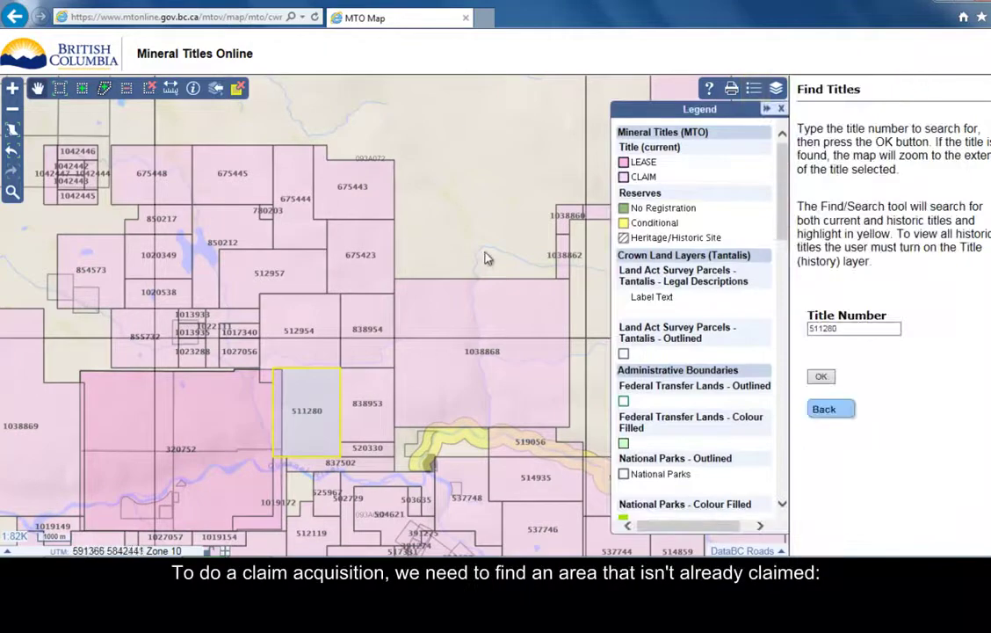
drag(488, 250, 409, 286)
scroll(410, 286, up, 2)
drag(438, 328, 386, 309)
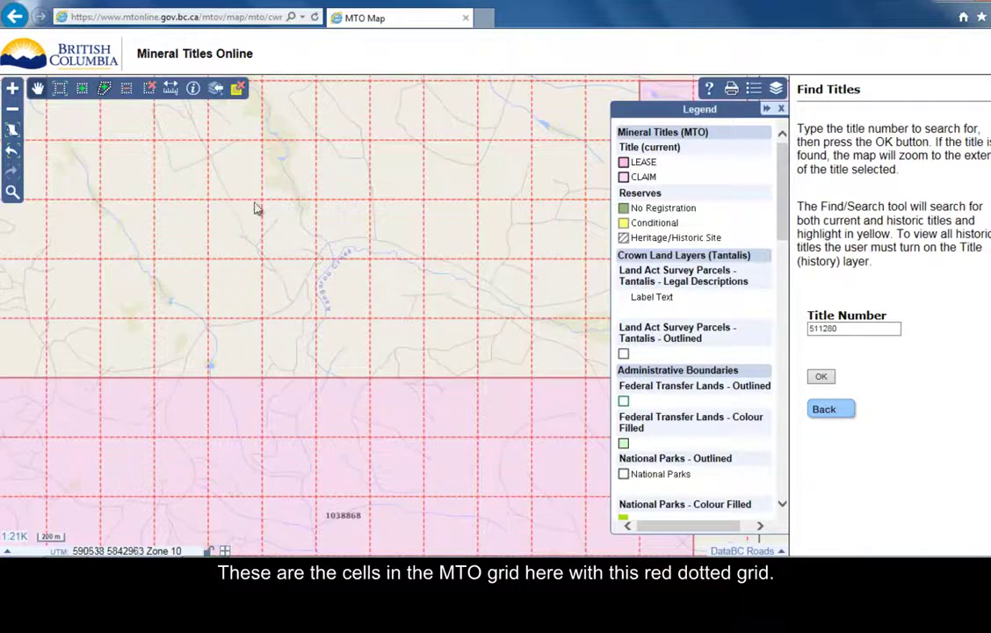
click(781, 109)
click(756, 93)
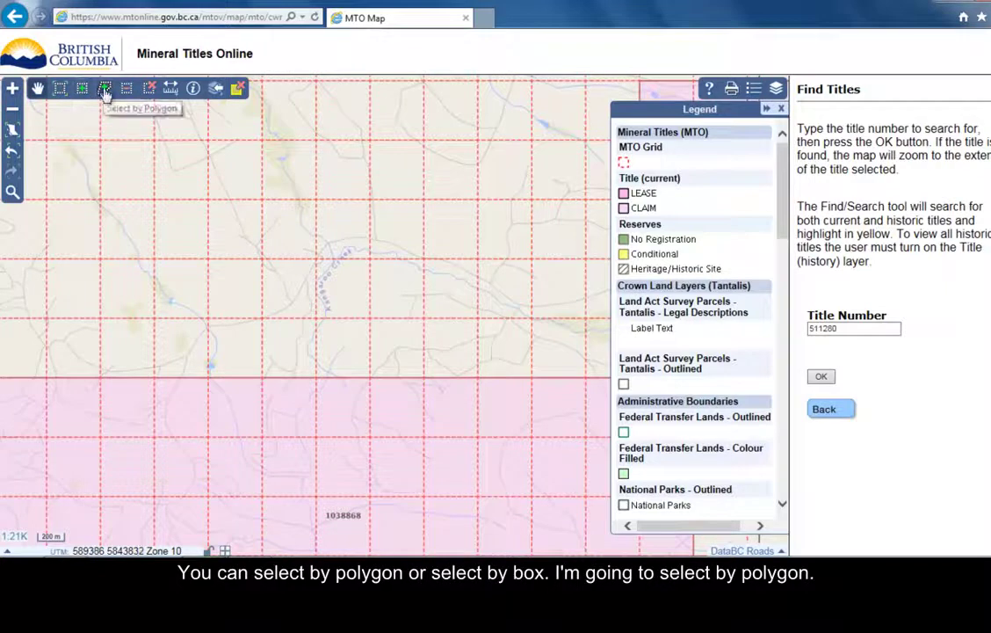
Draw a selection polygon capturing 19 grid cells north of claim 1038868
click(104, 89)
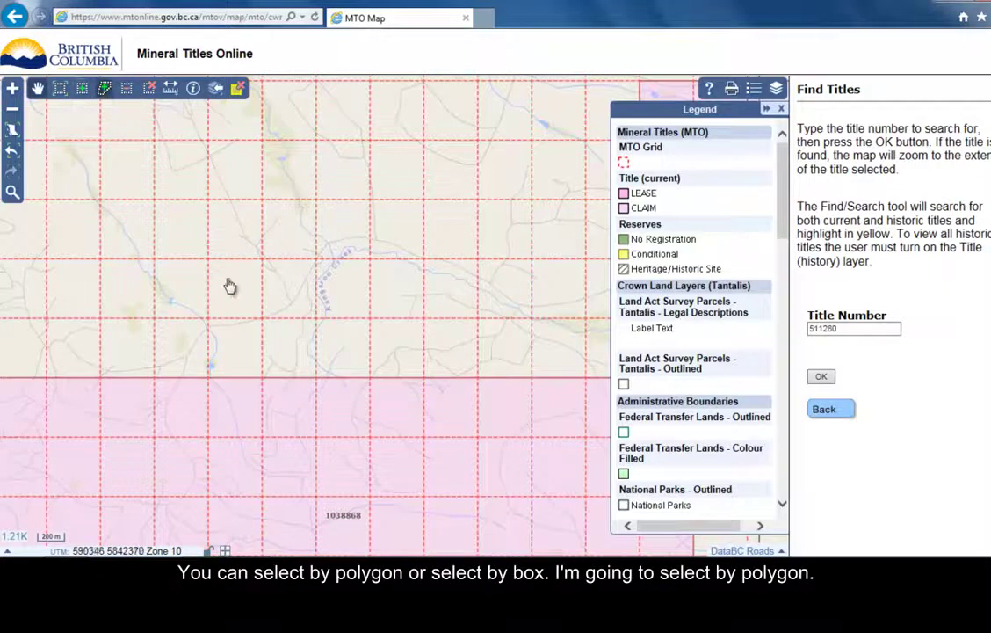
click(280, 284)
click(283, 228)
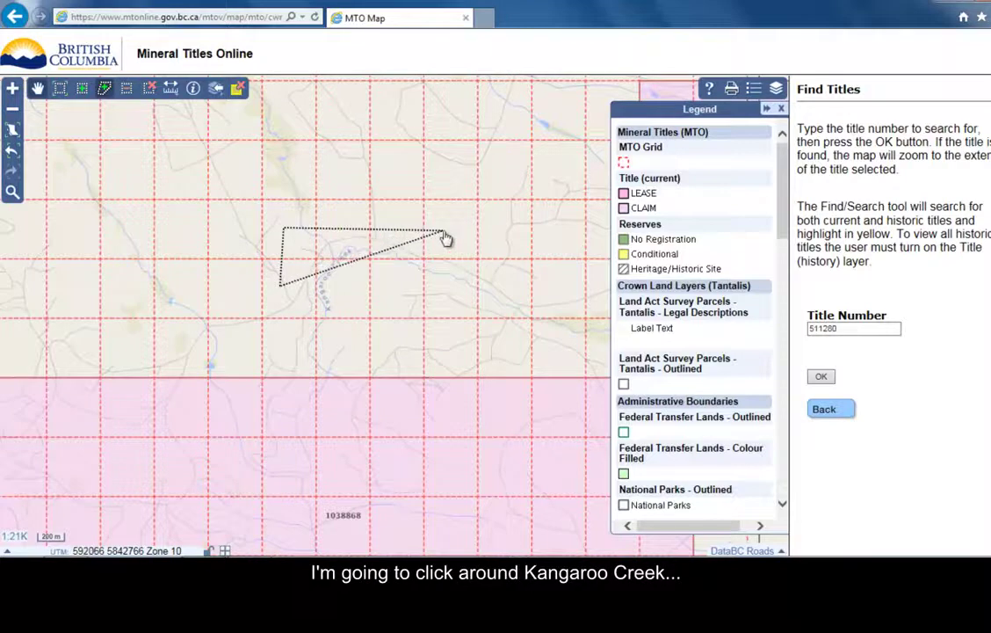
click(499, 233)
click(505, 293)
click(597, 298)
click(597, 345)
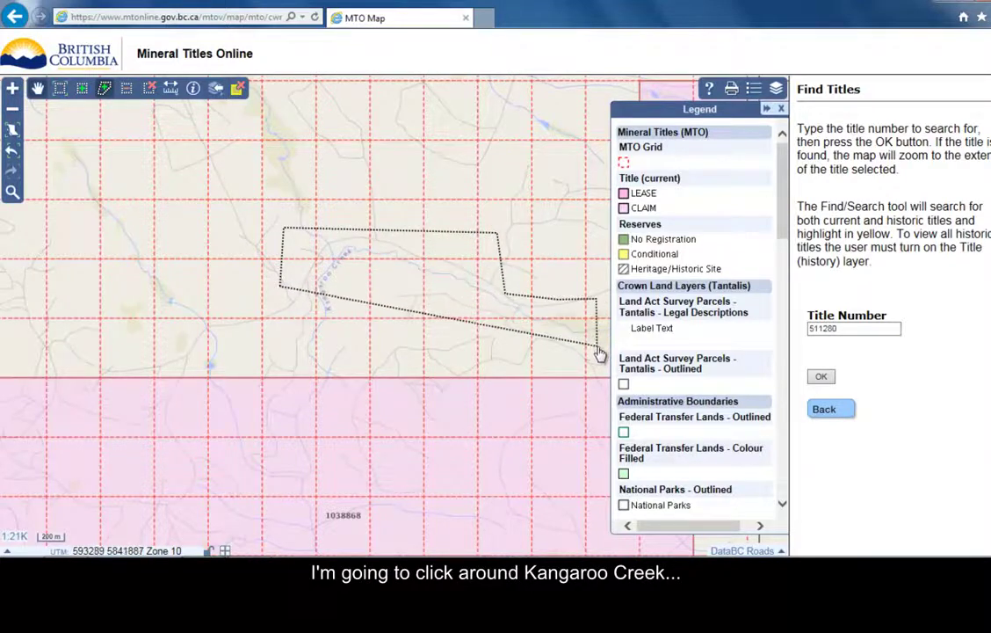
double_click(289, 353)
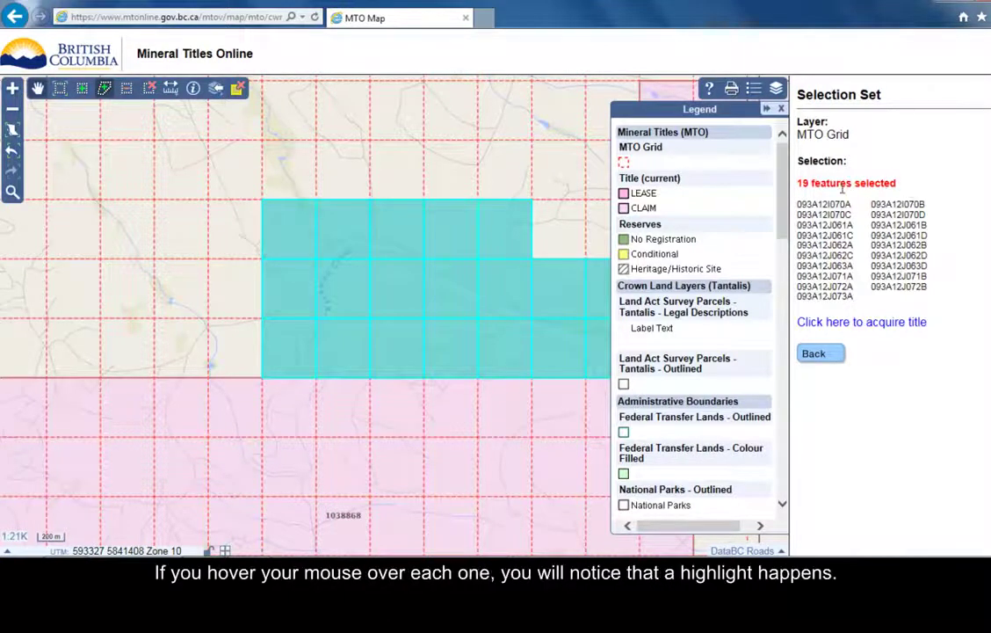
mouse_move(827, 204)
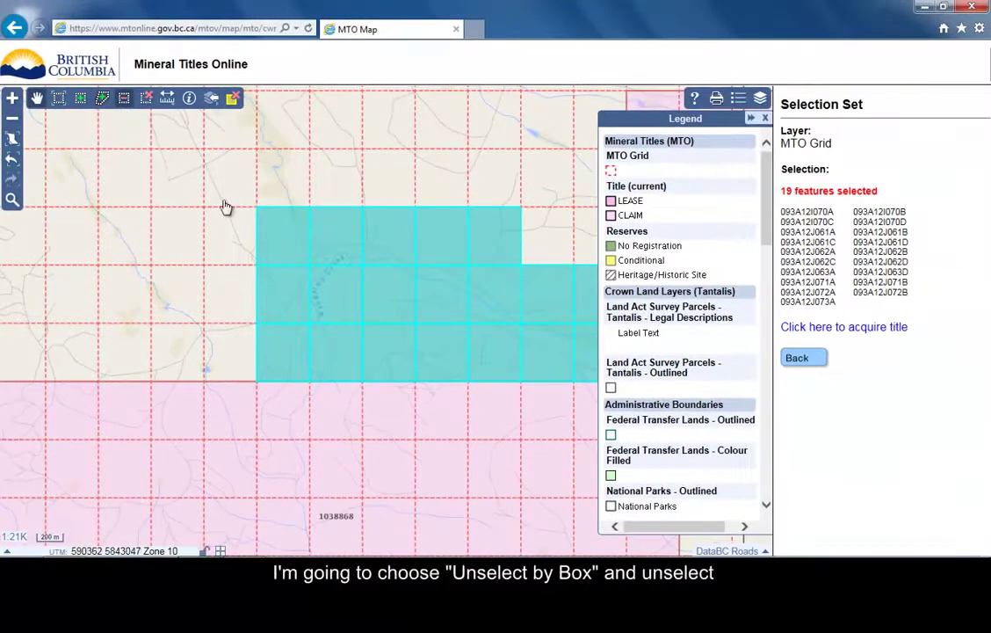
Unselect the two left-hand cells to leave 17, and dock the legend
click(264, 230)
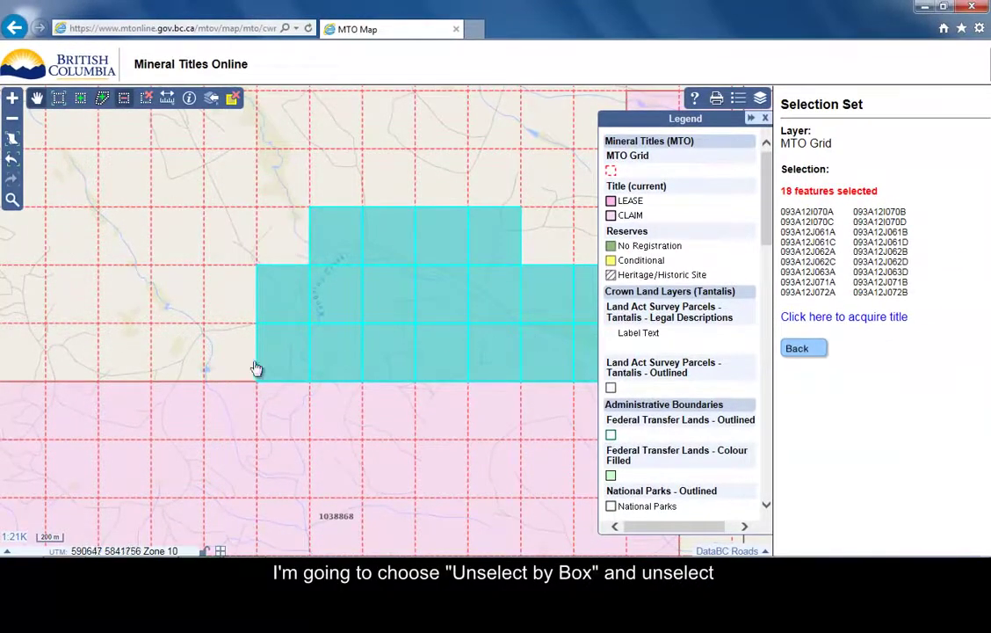
click(283, 360)
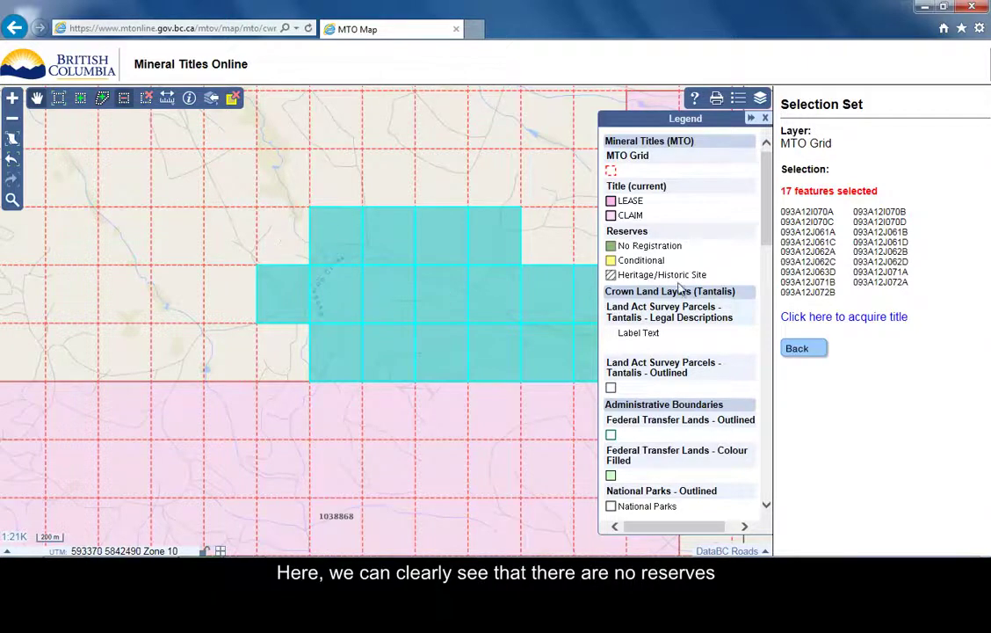
click(750, 118)
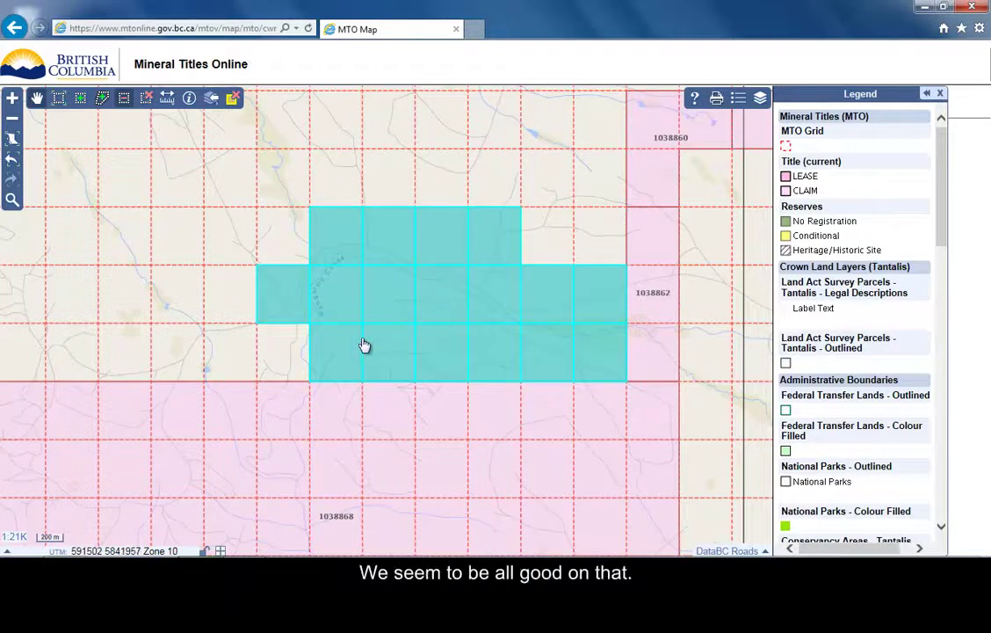
Request title for the 17 selected cells and submit with the verification code
click(925, 95)
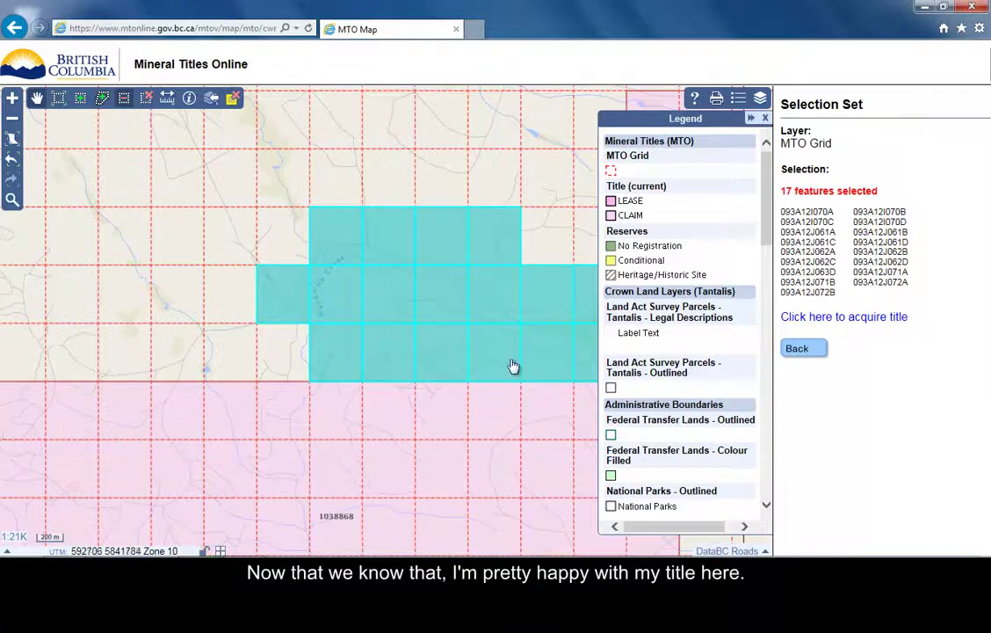
click(878, 318)
click(909, 327)
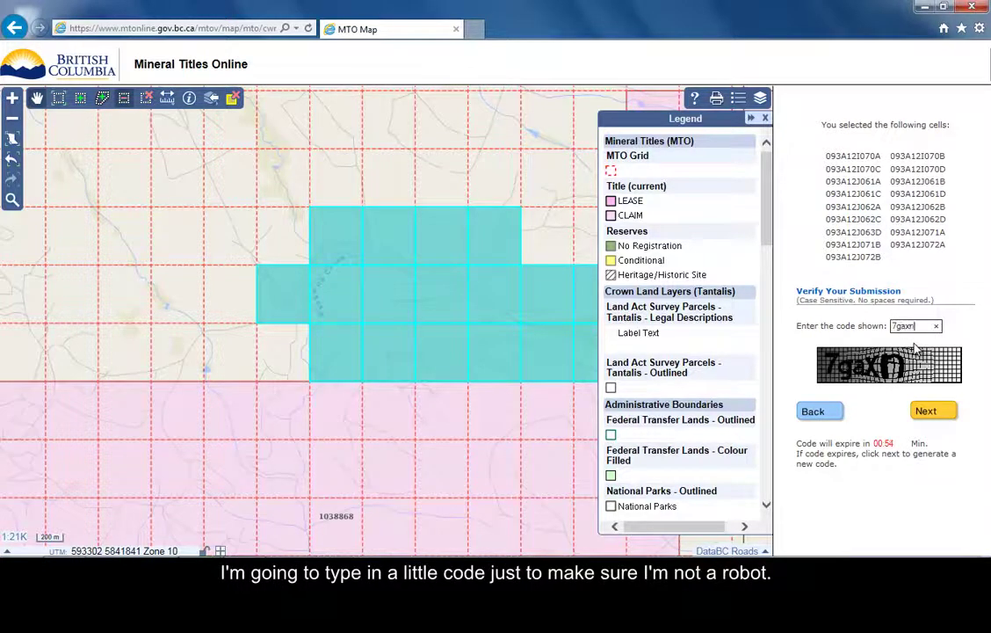
click(927, 410)
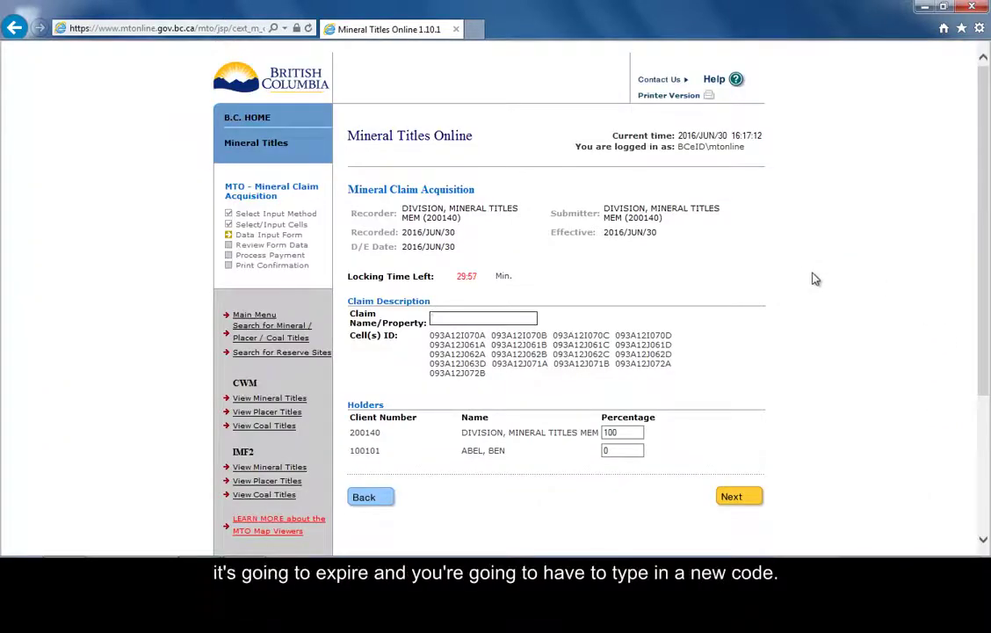
Name the claim FRANKY'S CLAIM, keep the first holder at 100%, and submit for review
text(franky's claim)
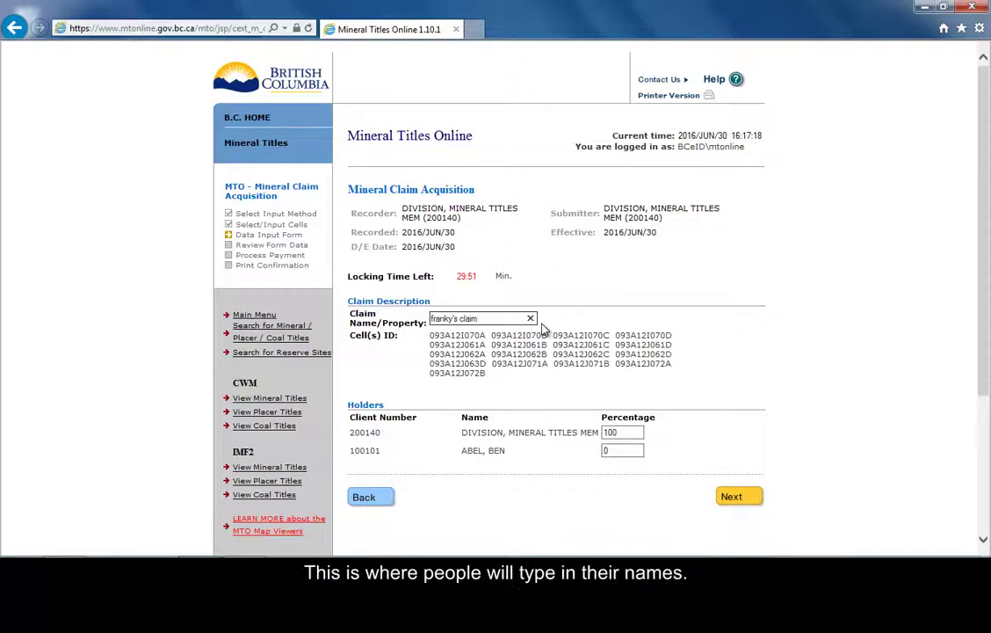
click(582, 305)
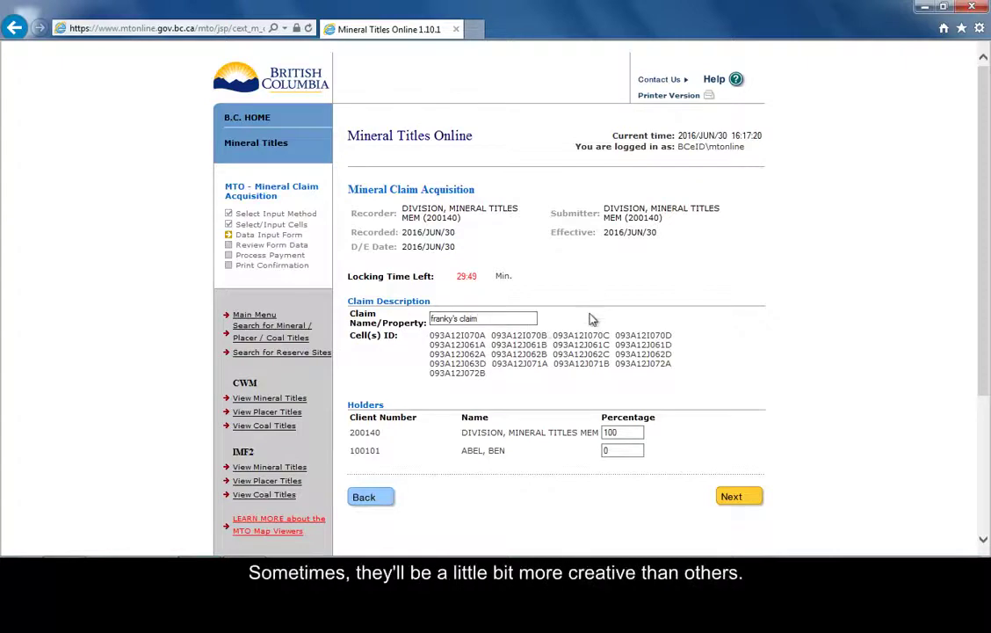
scroll(516, 375, down, 3)
scroll(516, 375, down, 2)
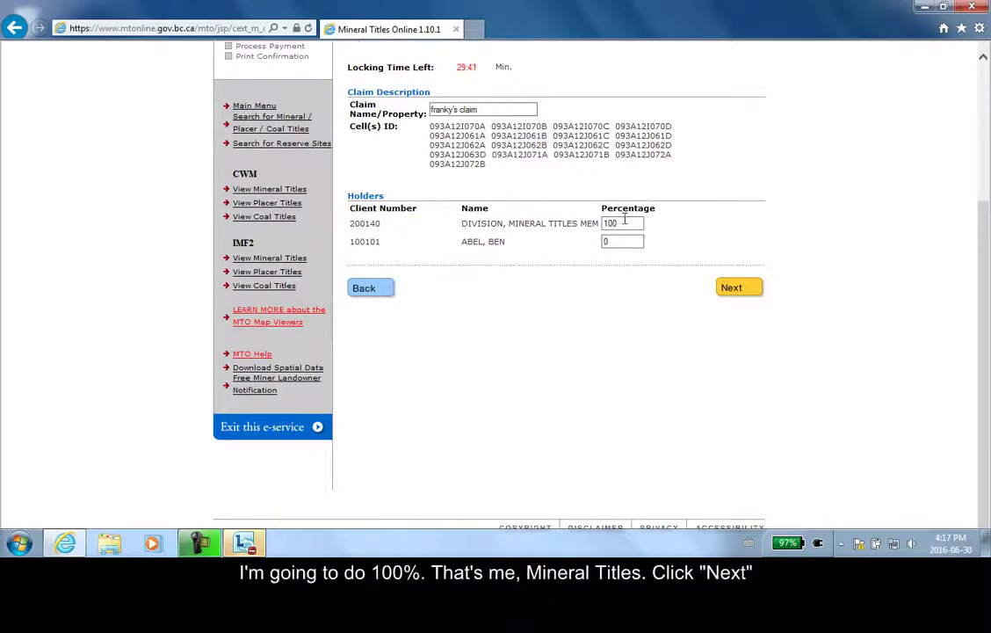
drag(624, 223, 590, 228)
click(736, 261)
click(735, 288)
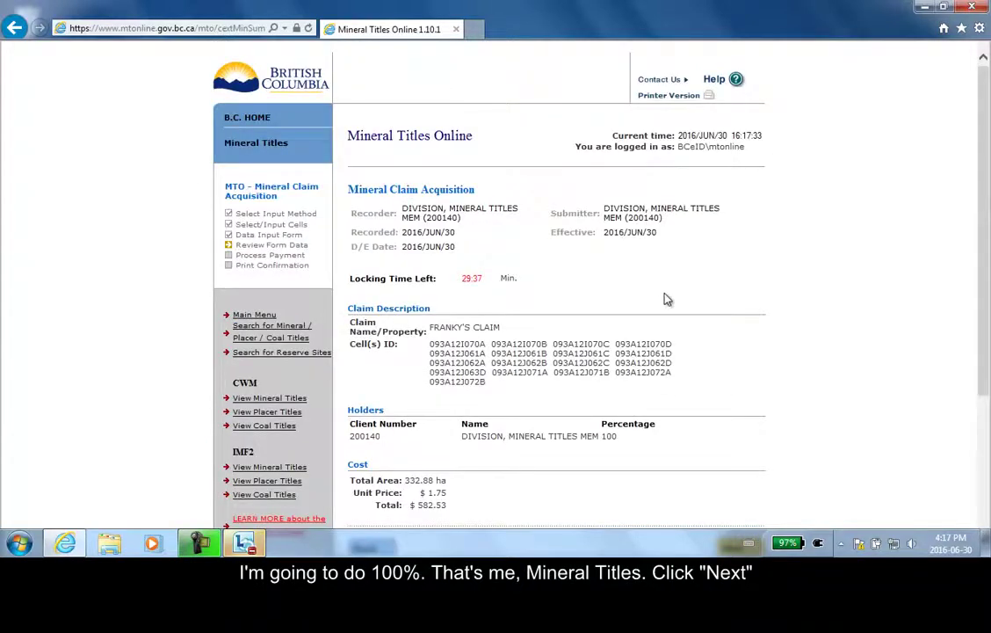
Accept the review of the 332.88 ha, $582.53 claim to reach the shopping cart
scroll(665, 296, down, 3)
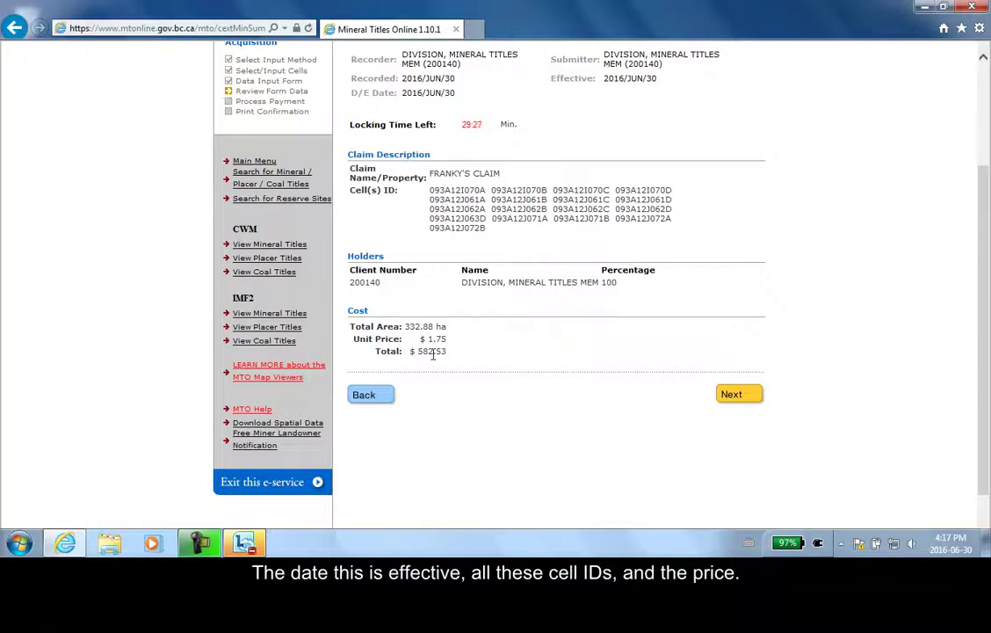
click(734, 400)
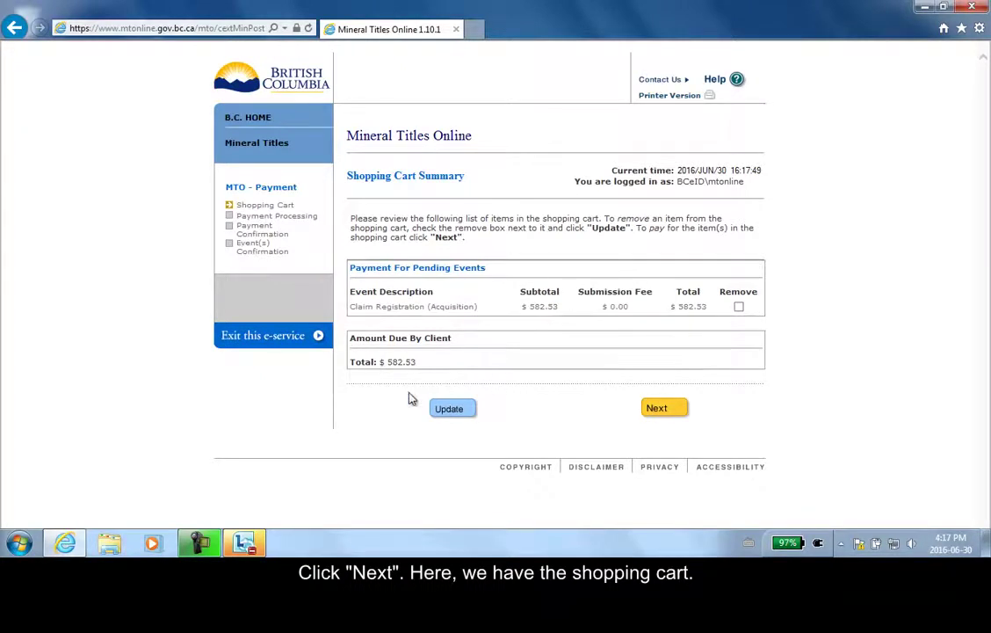
Advance to the $582.53 credit card payment page, then return to the MTO home page
click(659, 410)
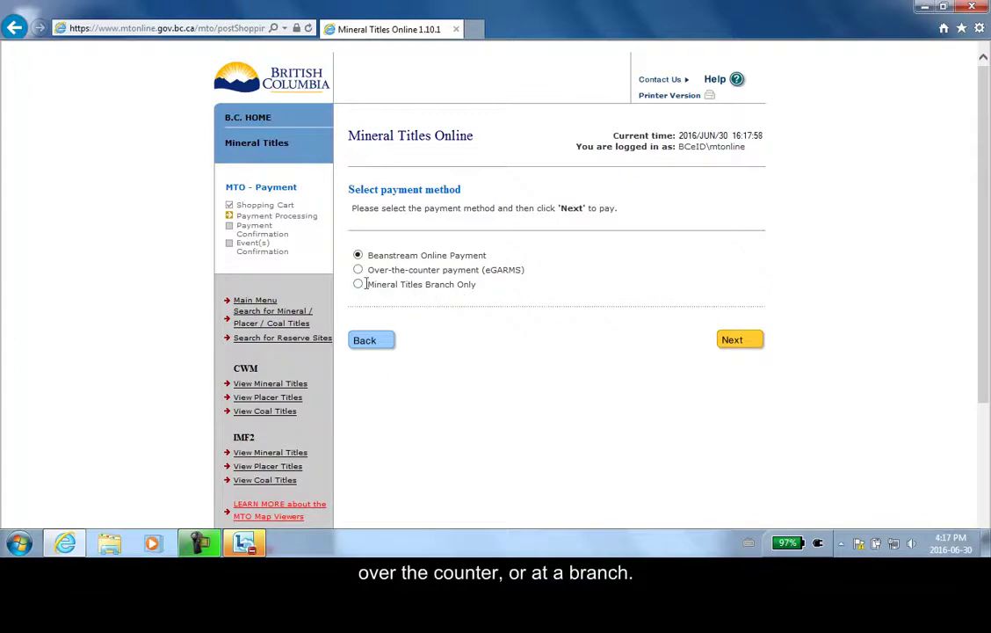
click(731, 343)
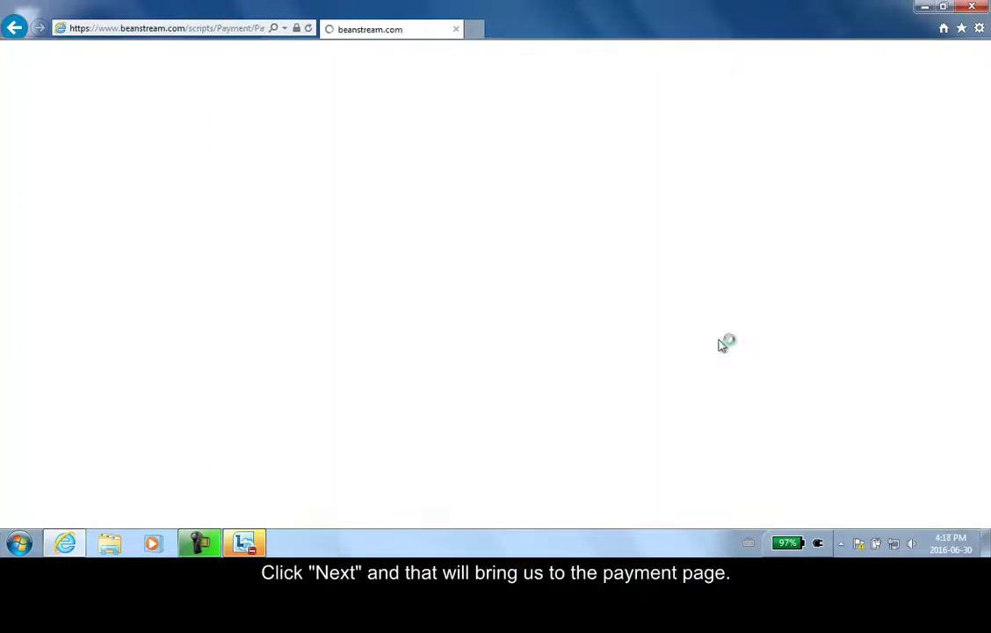
click(132, 31)
text(mtonline.gov.bc.ca/)
click(173, 45)
Log on and start a Mineral Claim Registration by Input Cell IDs, accepting the Mineral Tenure Act statement
click(255, 216)
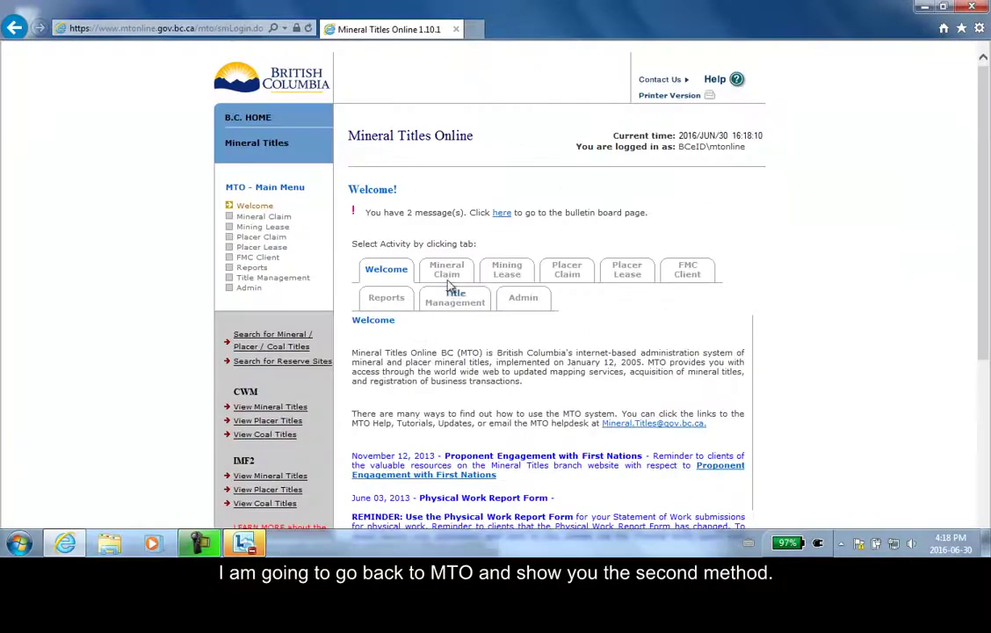
click(449, 270)
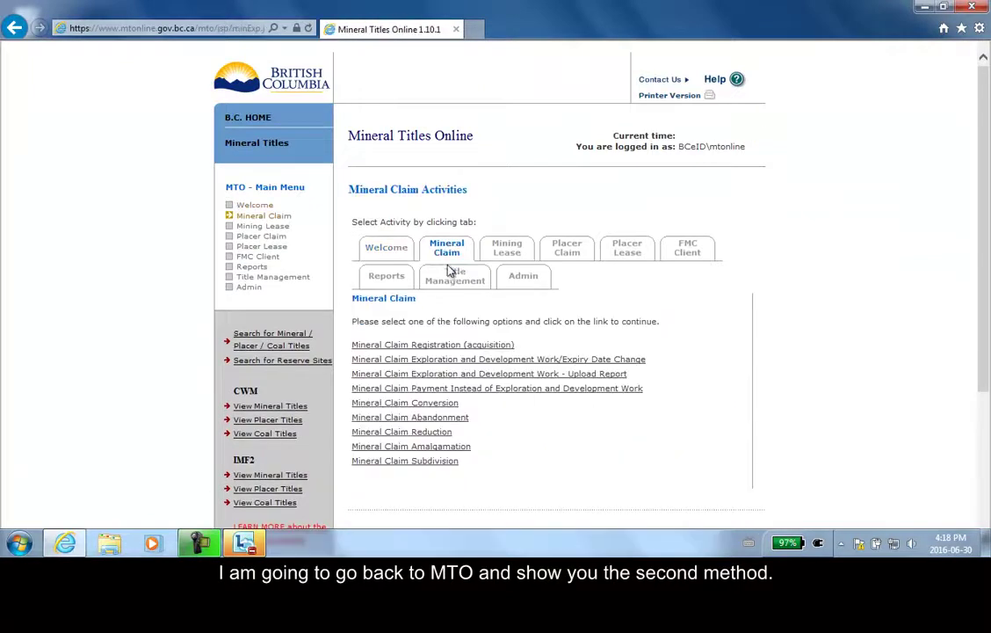
click(425, 345)
scroll(531, 348, down, 3)
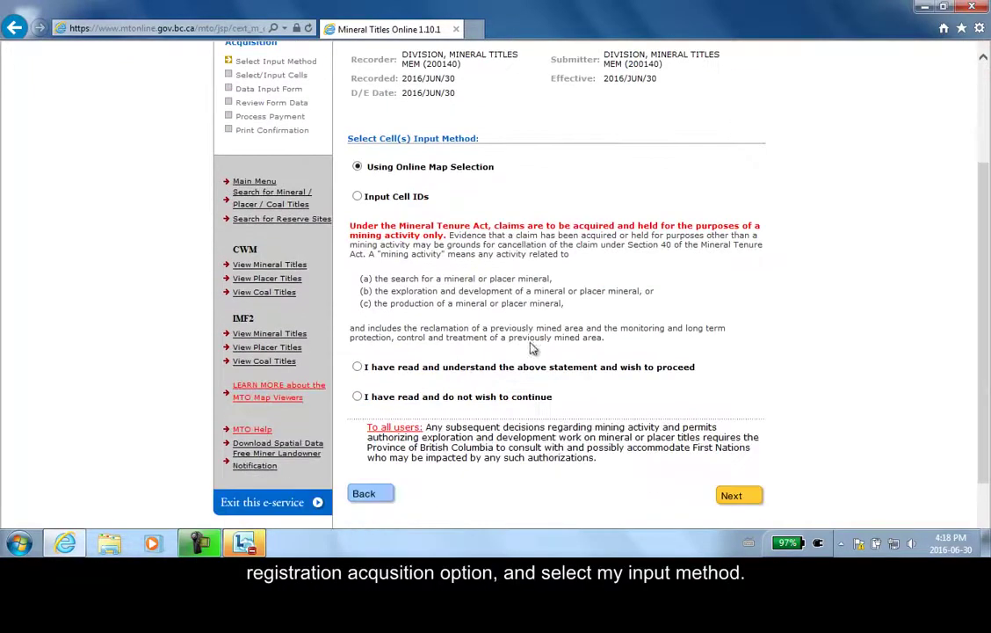
click(357, 197)
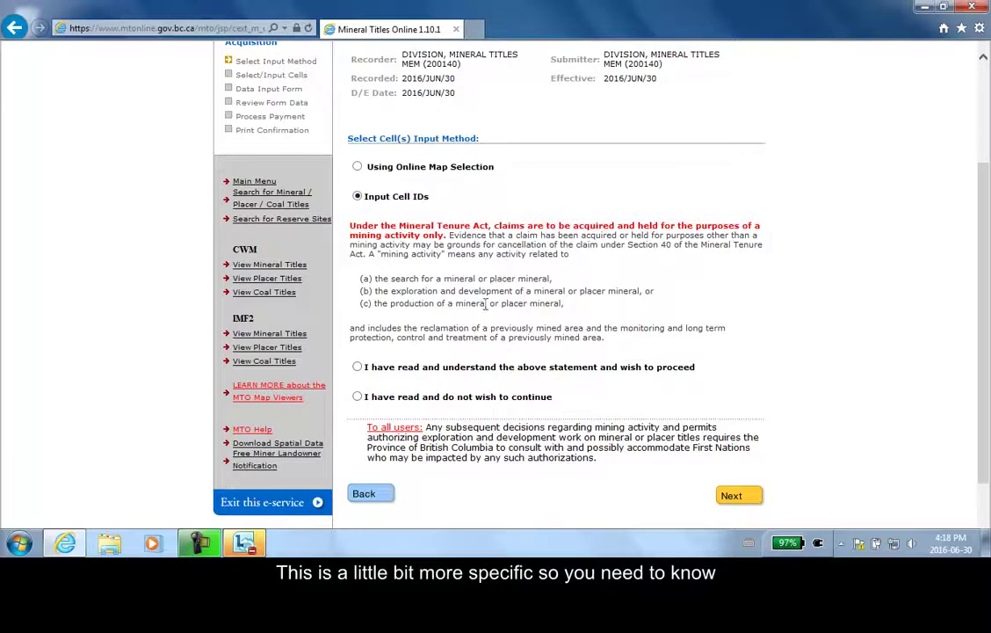
click(357, 368)
click(739, 495)
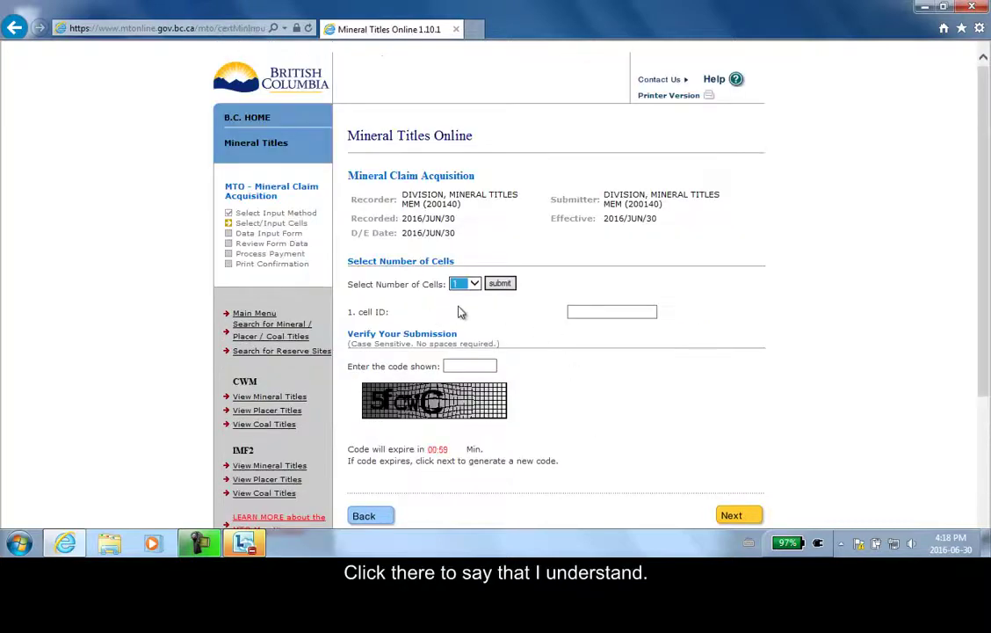
Enter cell ID 093G11F008C in the cell ID field
click(708, 259)
scroll(708, 259, down, 2)
scroll(666, 272, up, 3)
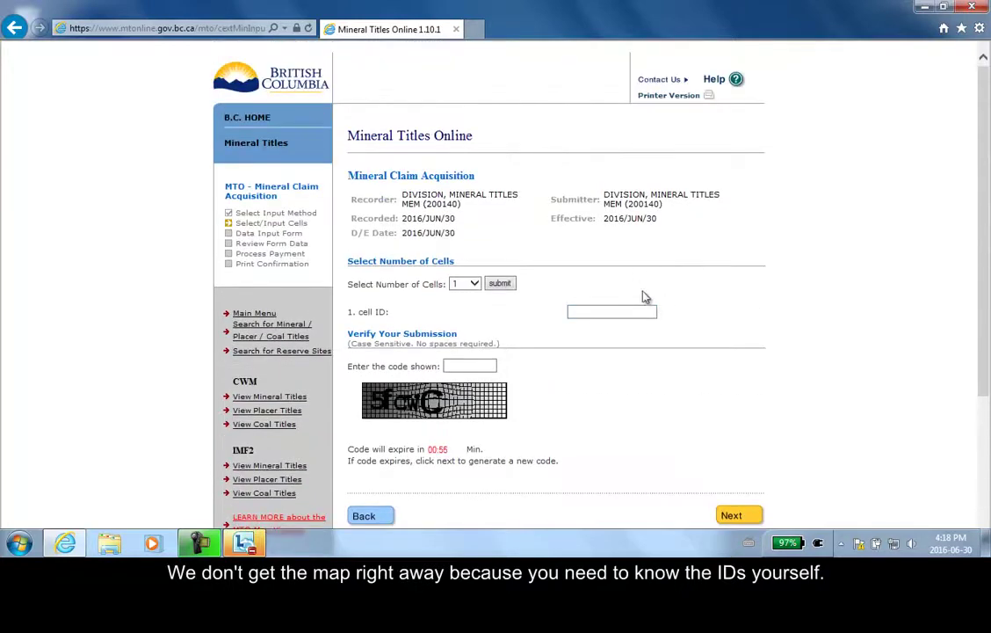
click(618, 312)
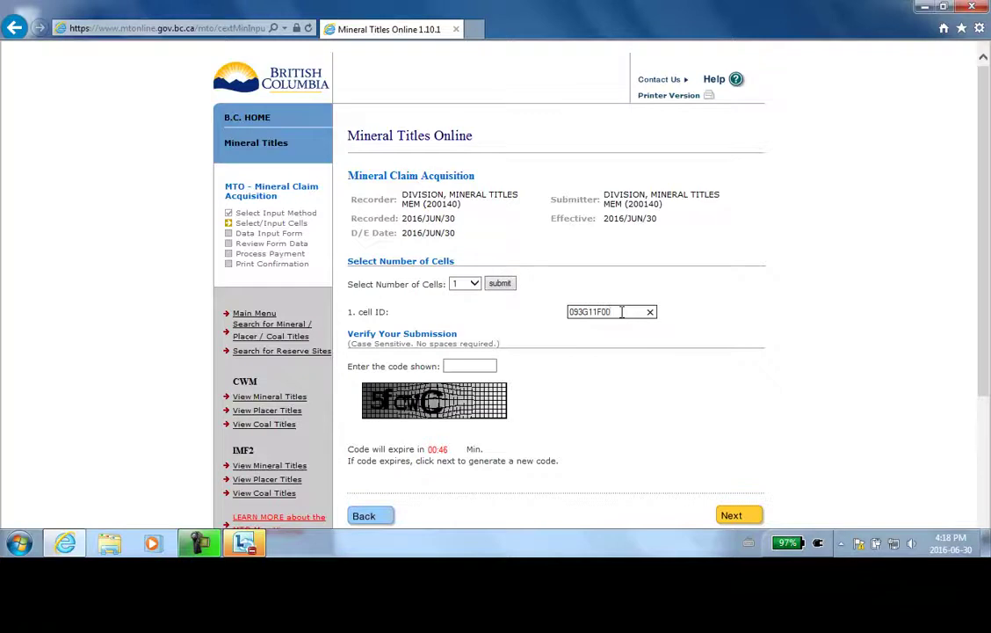
text(8C)
Type the verification code shown, correcting its mistyped first characters
click(481, 365)
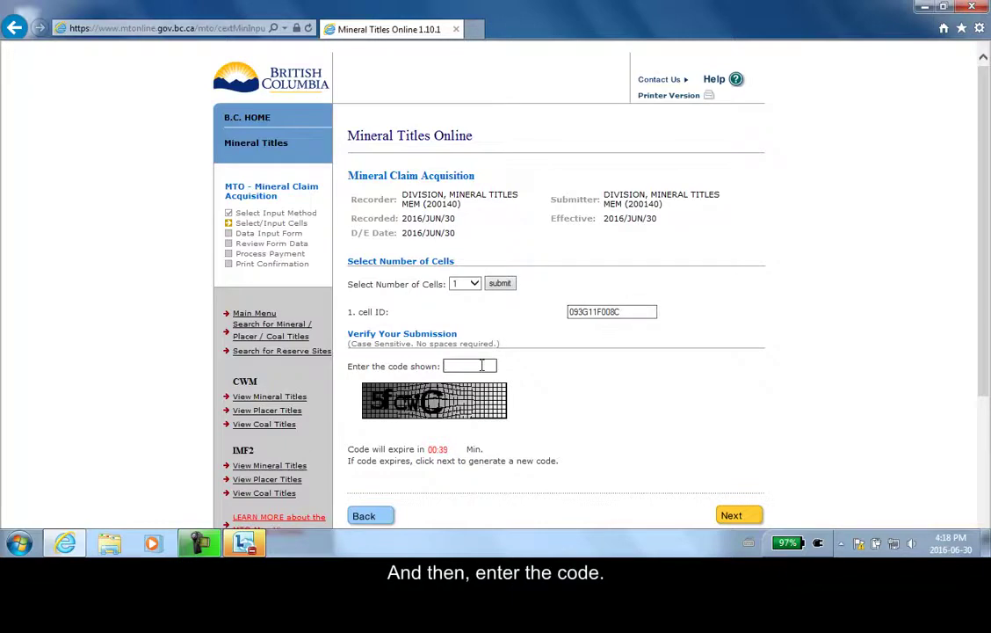
text(5fcwC)
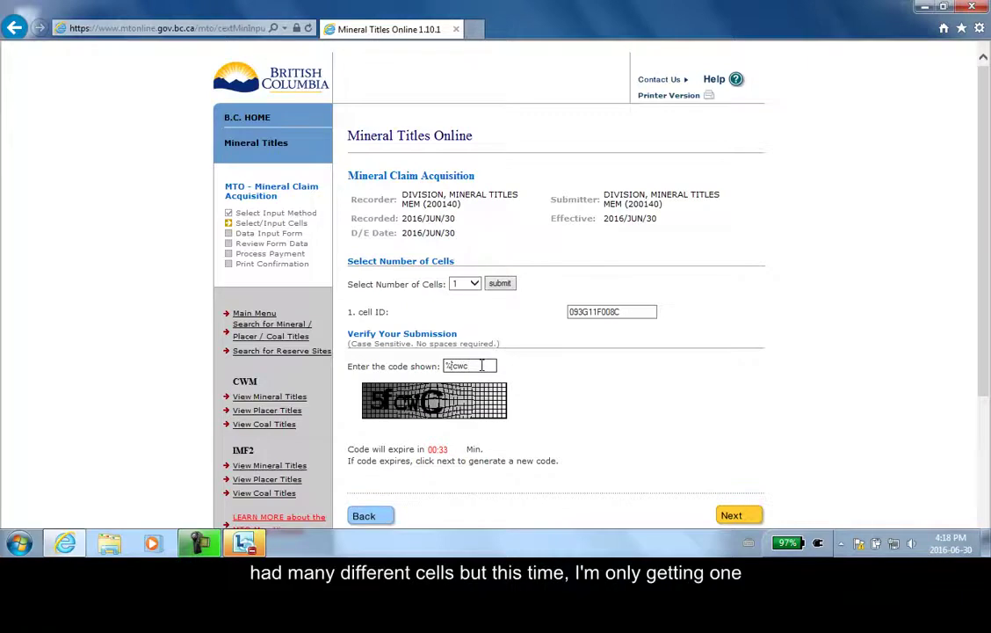
key(Home)
key(Delete)
key(Delete)
text(5)
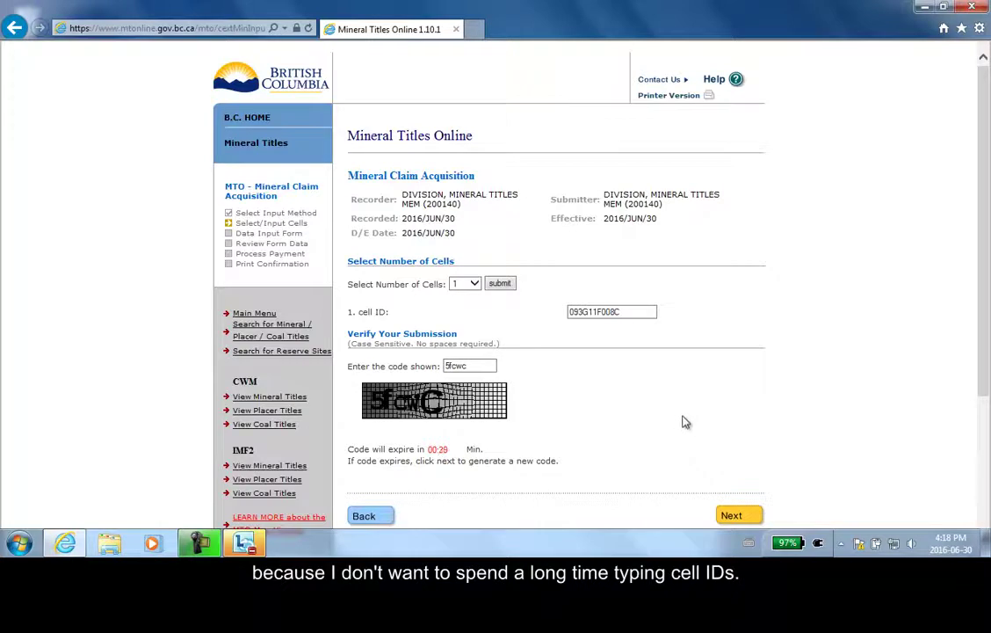
Submit the cell ID and name the claim 'Franky's lonely cell'
click(739, 517)
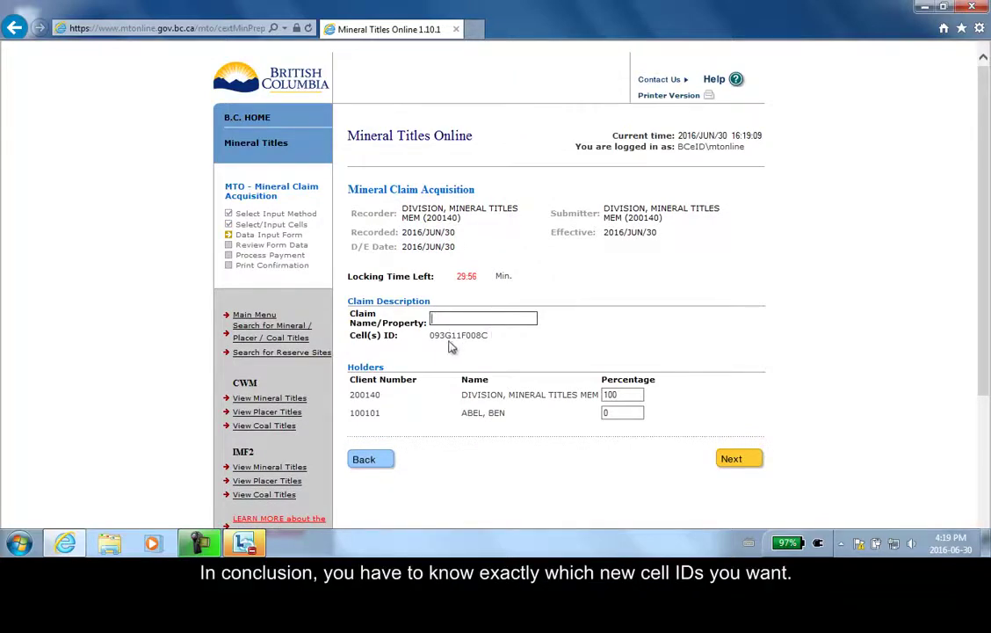
text(Frank)
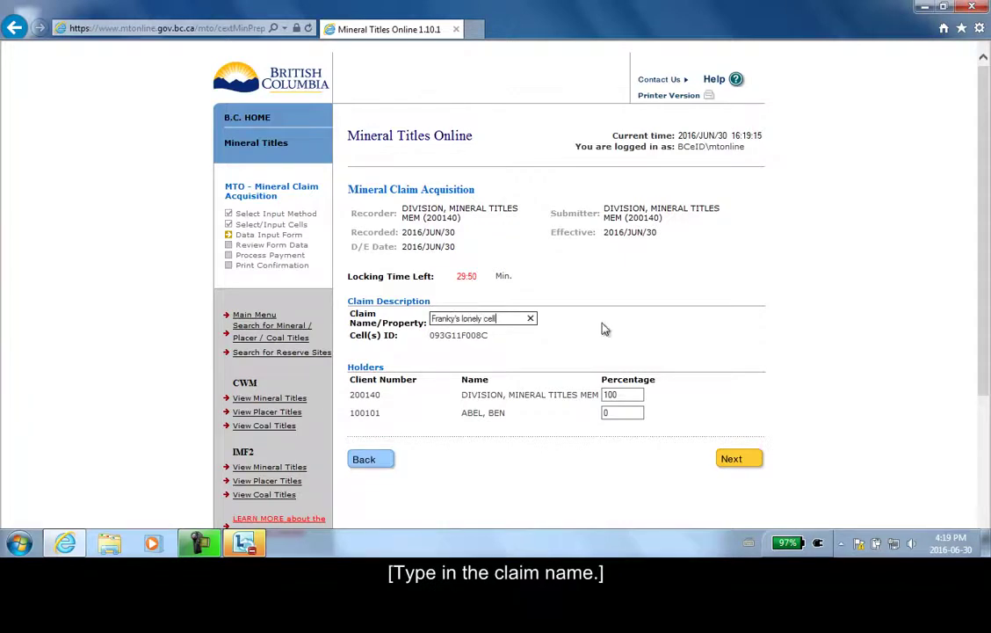
text(y's lonely cell)
click(741, 458)
Accept the $33.59 review and move from the cart to payment method selection
scroll(597, 443, down, 3)
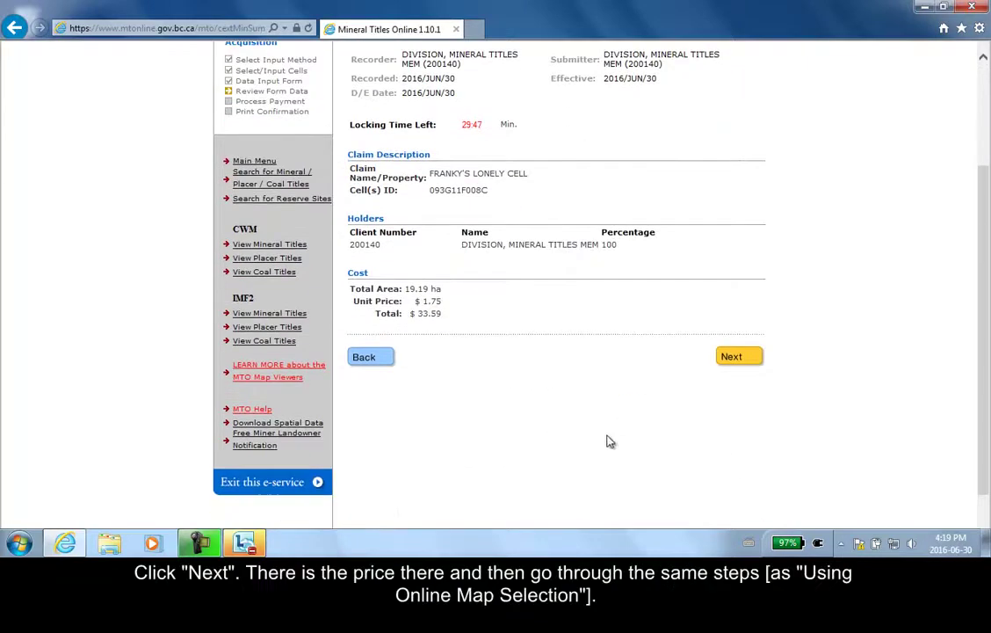
click(744, 356)
click(680, 407)
Continue with online credit card payment to load the Beanstream form for $33.59 CAD
click(740, 343)
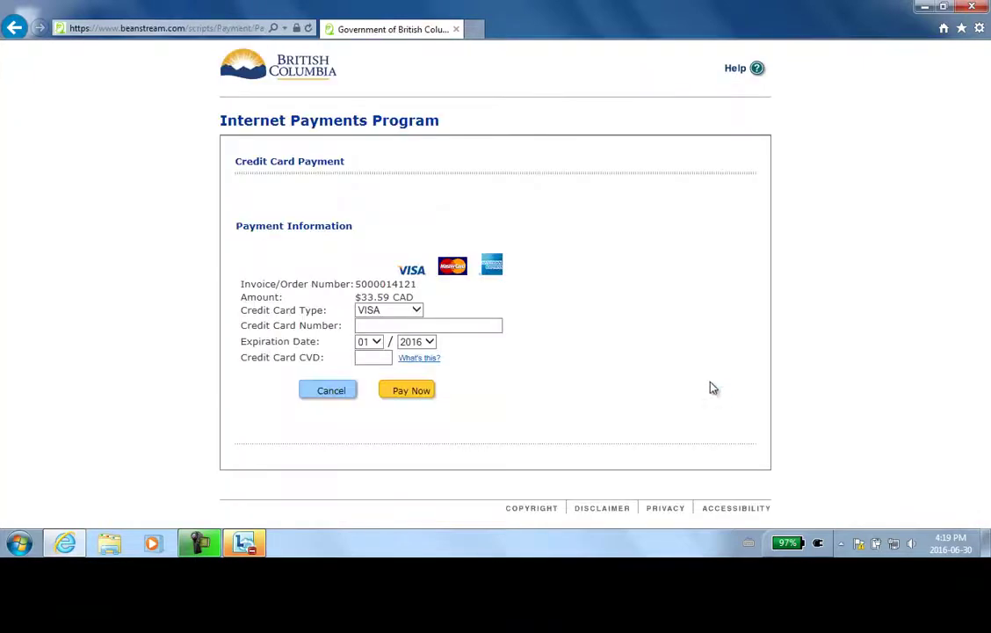